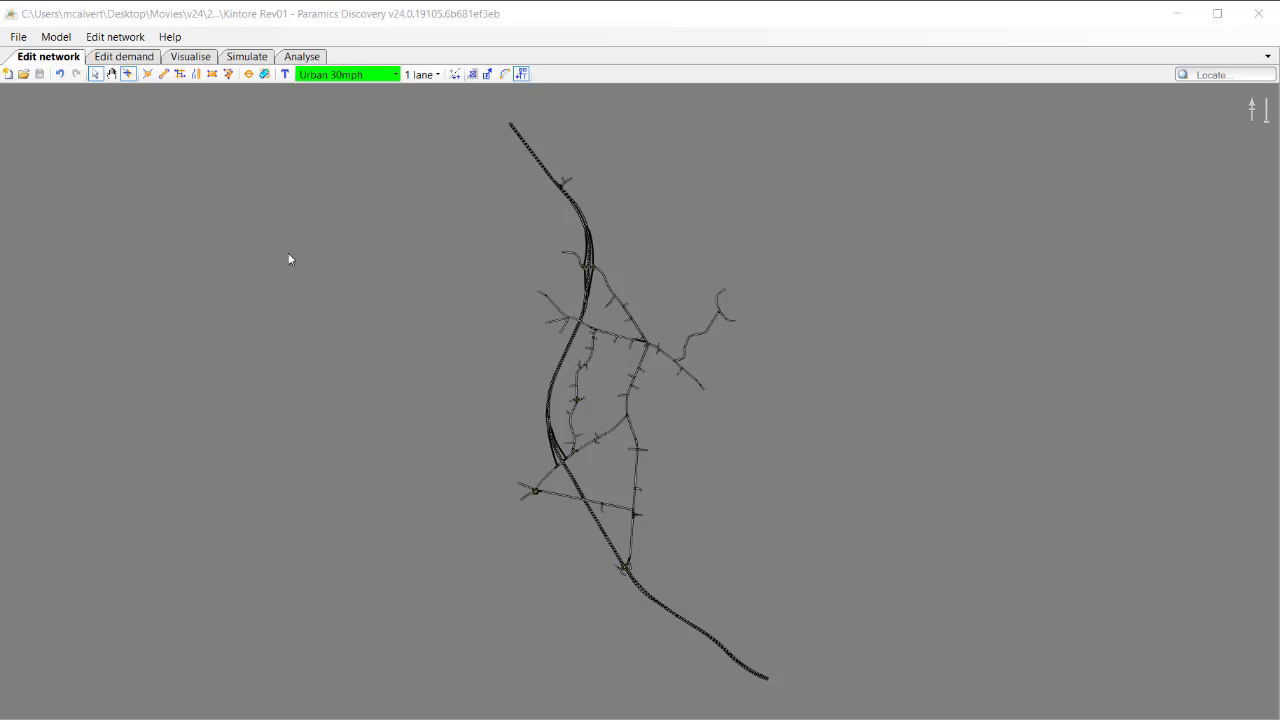
- Open the network's incident settings and examine the School Drop Off incident's parameters and its location on the road
left_click(193, 17)
left_click(125, 40)
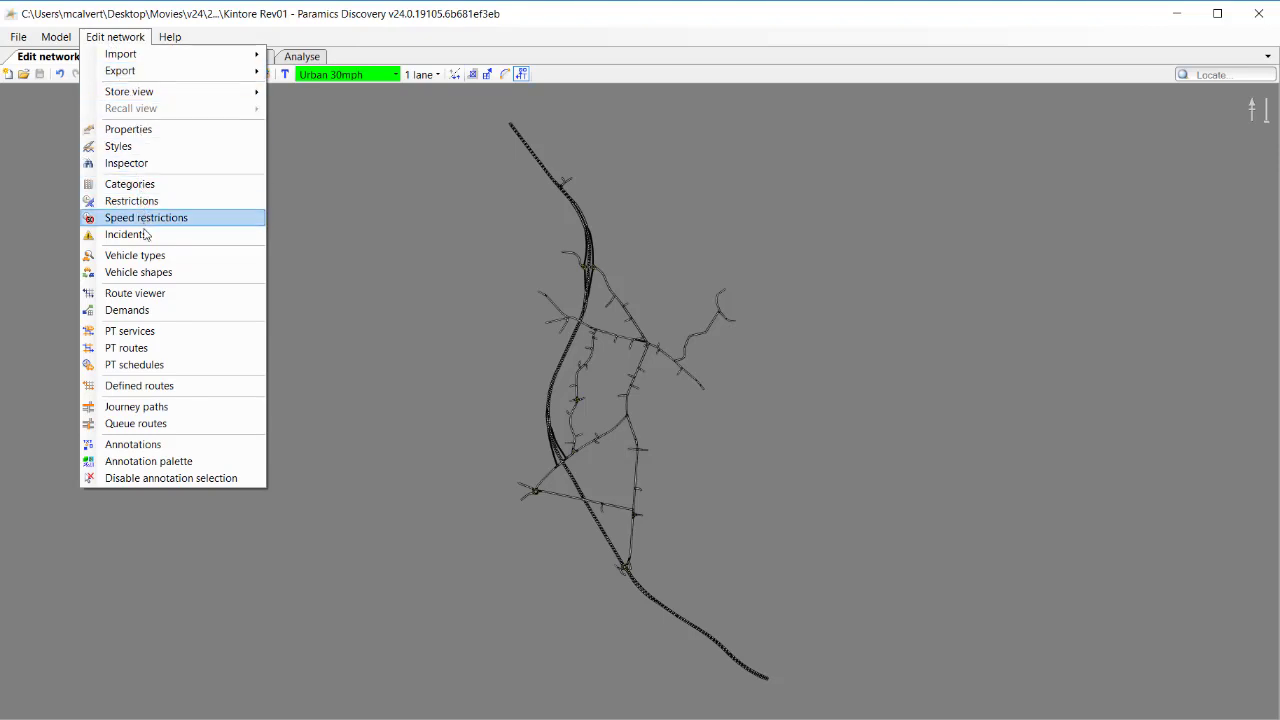
left_click(146, 237)
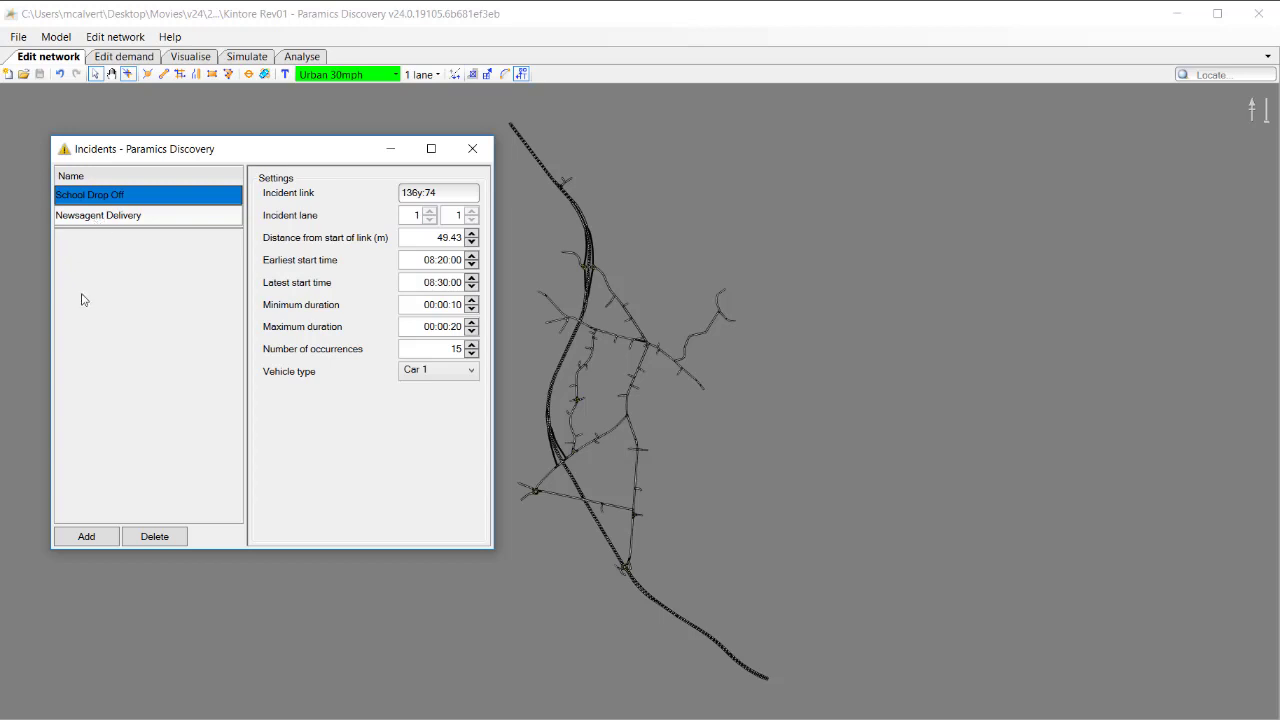
scroll(625, 396, "up", 5)
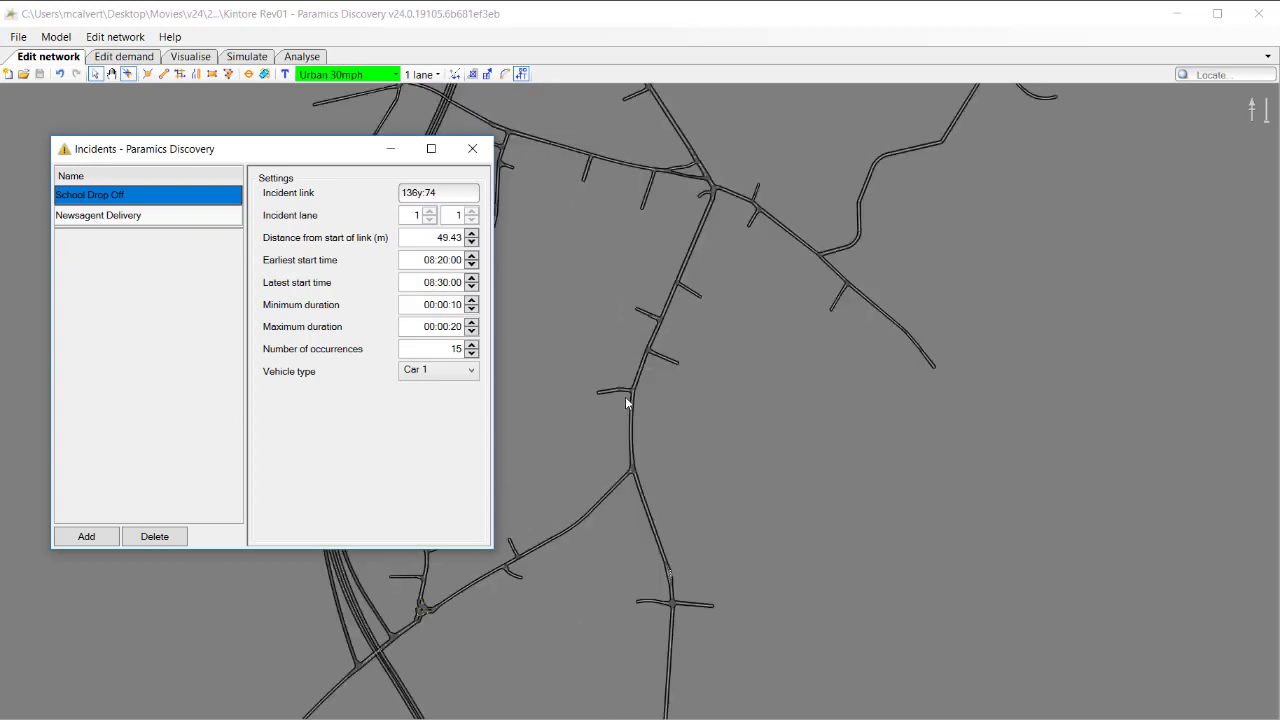
scroll(627, 398, "up", 10)
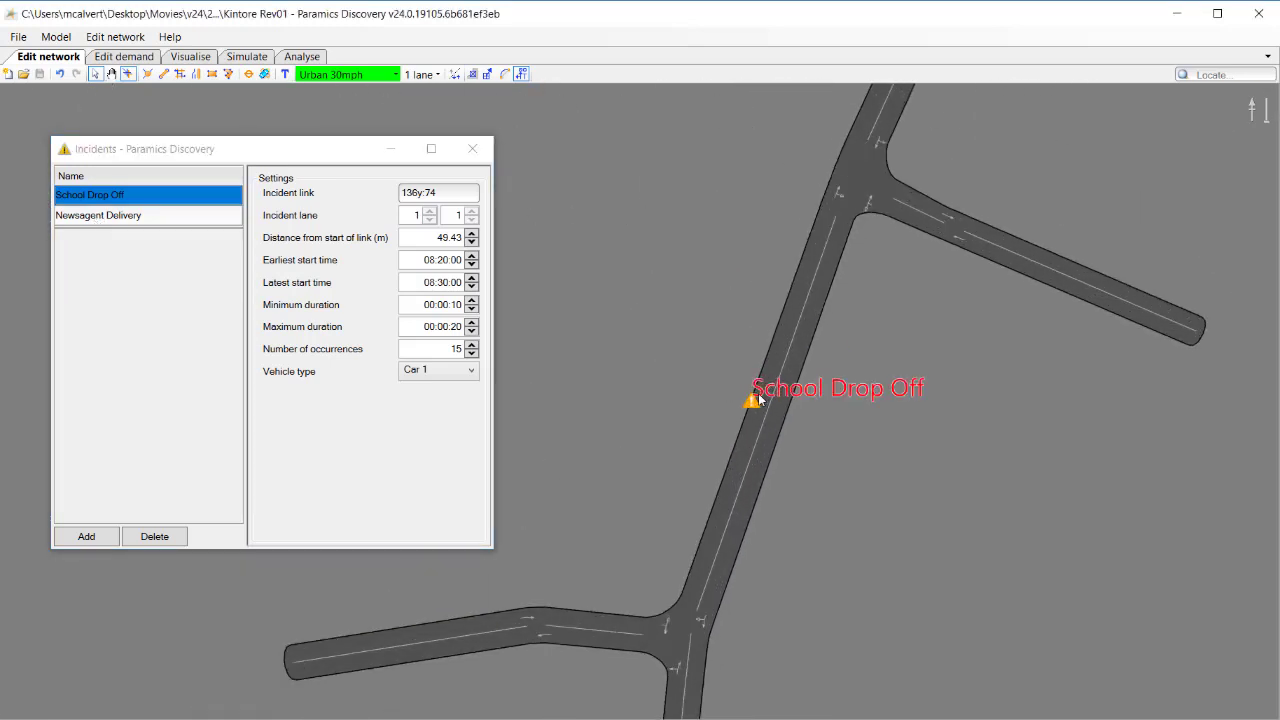
left_click_drag(819, 482, 735, 419)
scroll(735, 419, "down", 2)
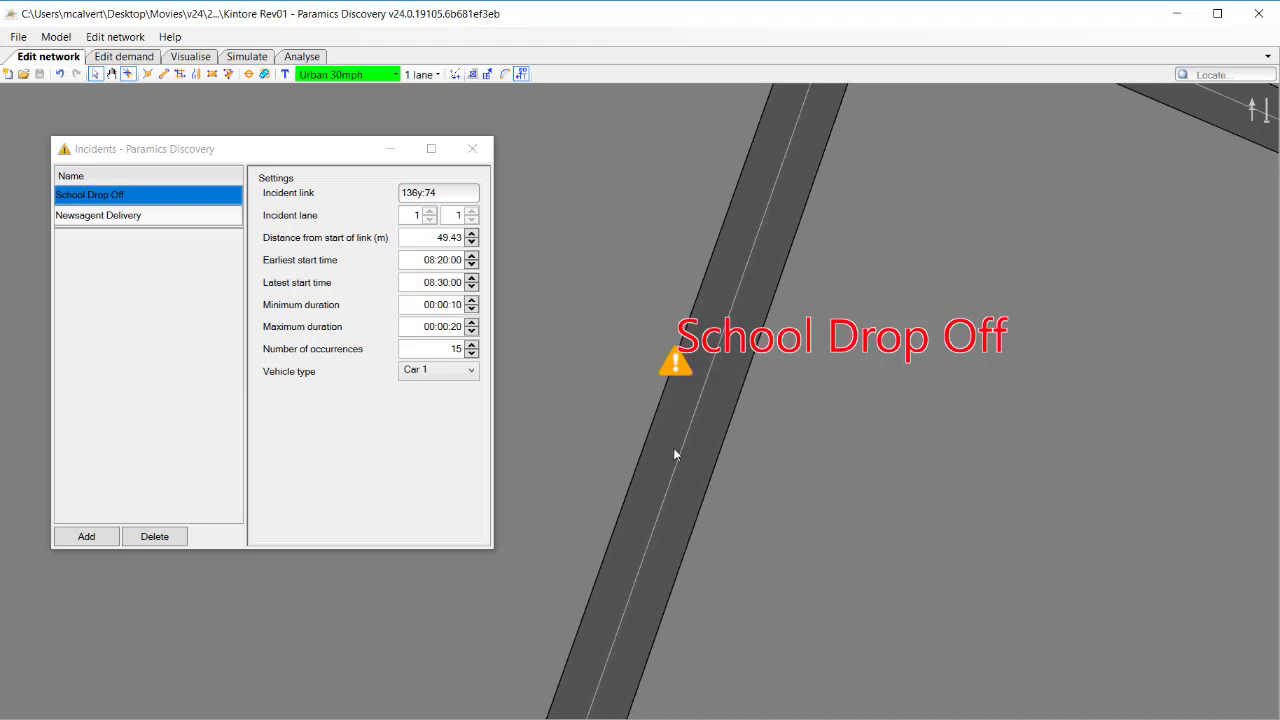
- Select the Newsagent Delivery incident and examine its settings and its location on the network
left_click(163, 218)
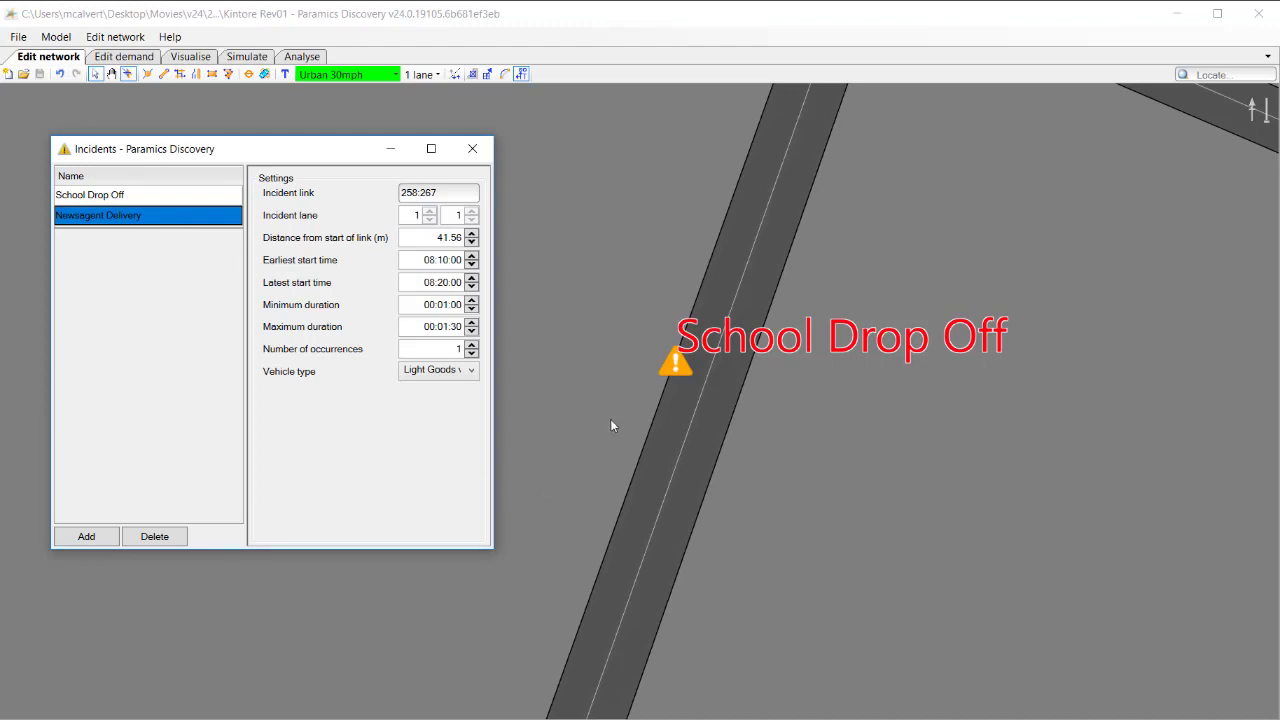
scroll(633, 383, "down", 10)
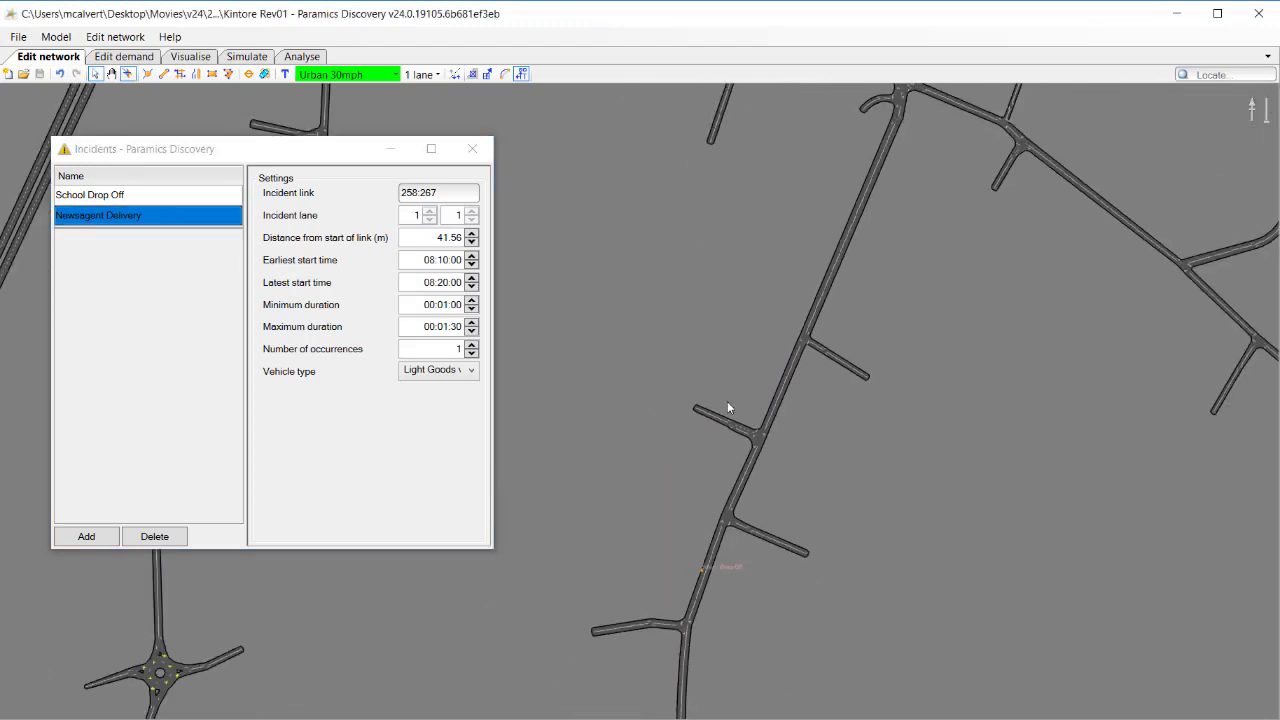
scroll(777, 435, "up", 10)
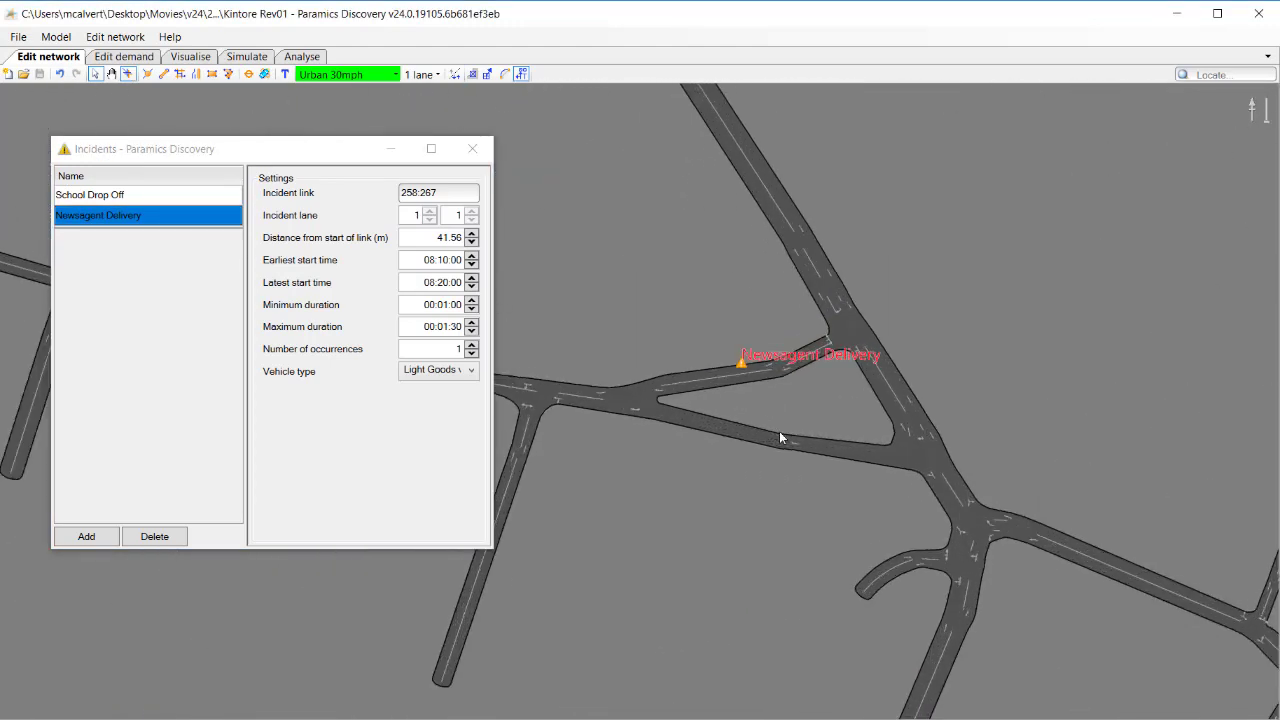
scroll(840, 455, "down", 2)
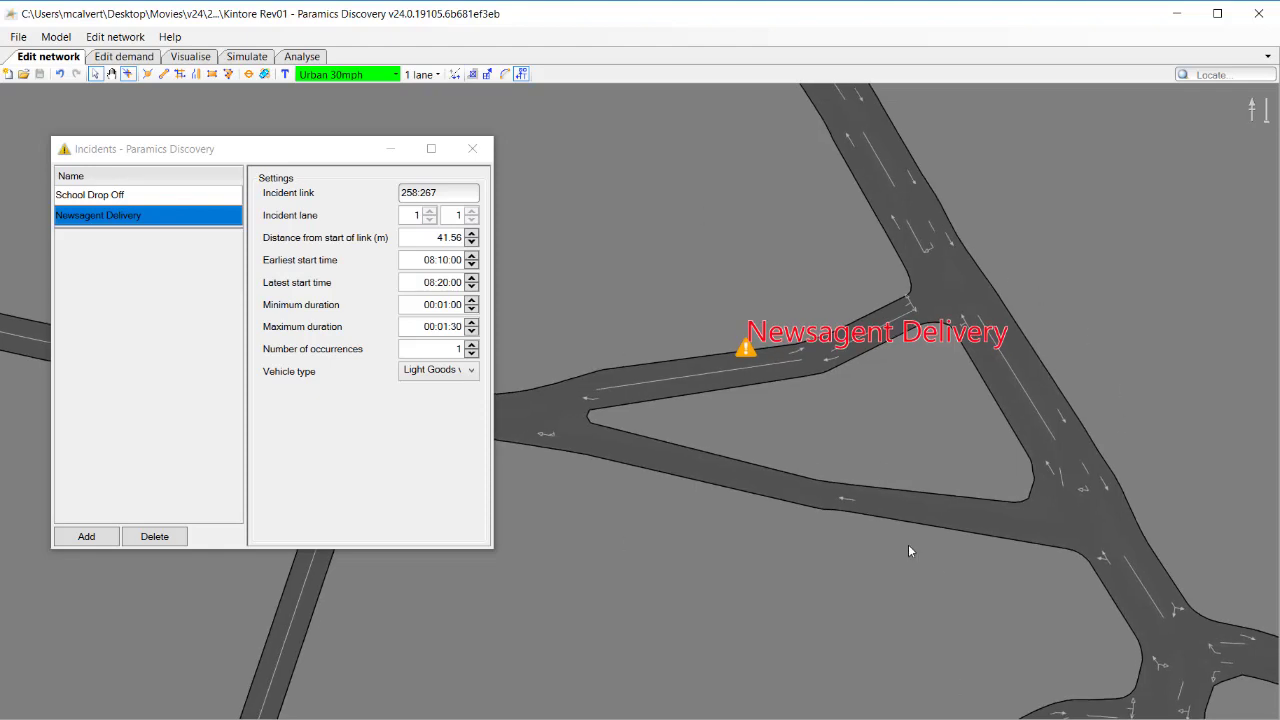
scroll(880, 556, "down", 1)
left_click_drag(855, 571, 870, 519)
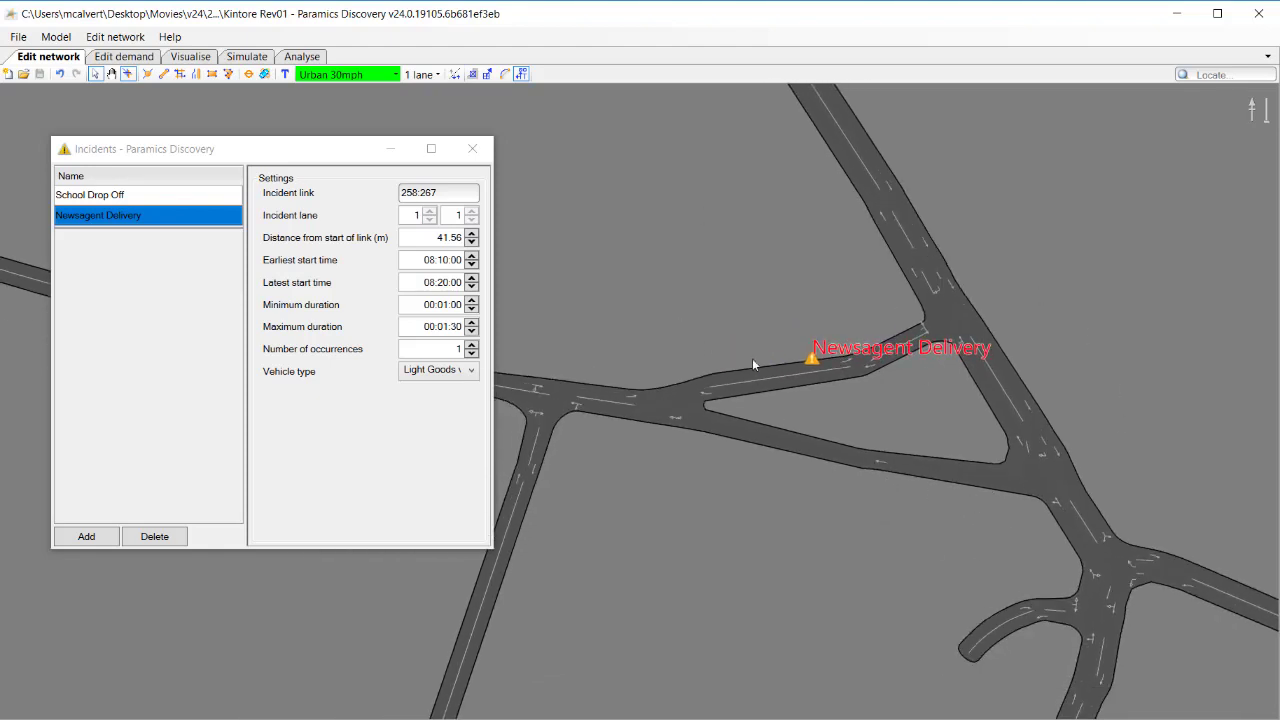
scroll(822, 370, "up", 2)
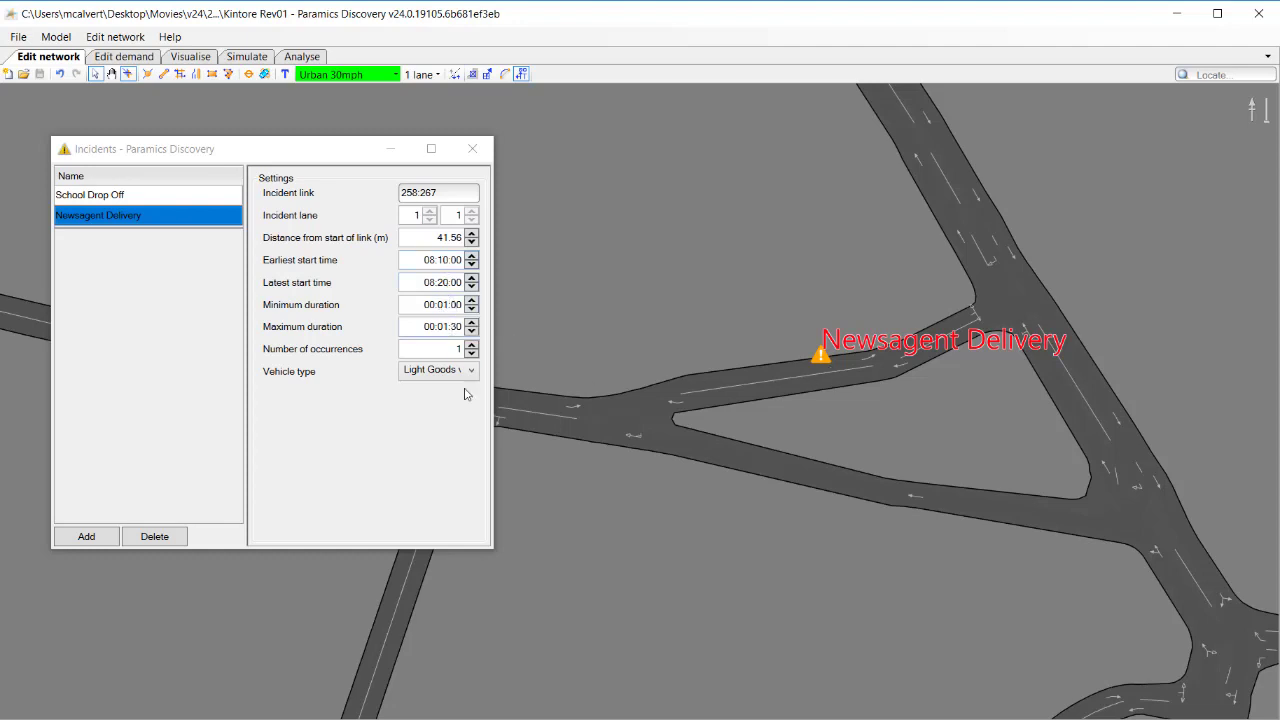
scroll(834, 399, "up", 3)
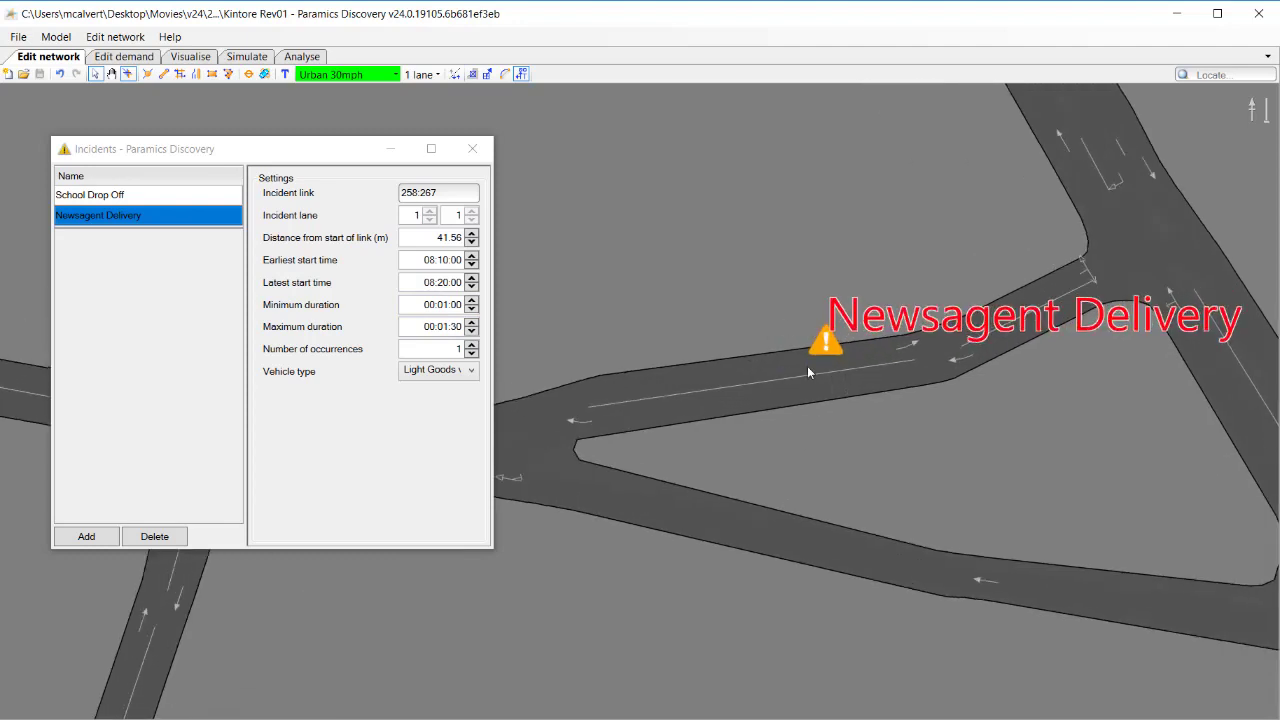
scroll(828, 396, "down", 1)
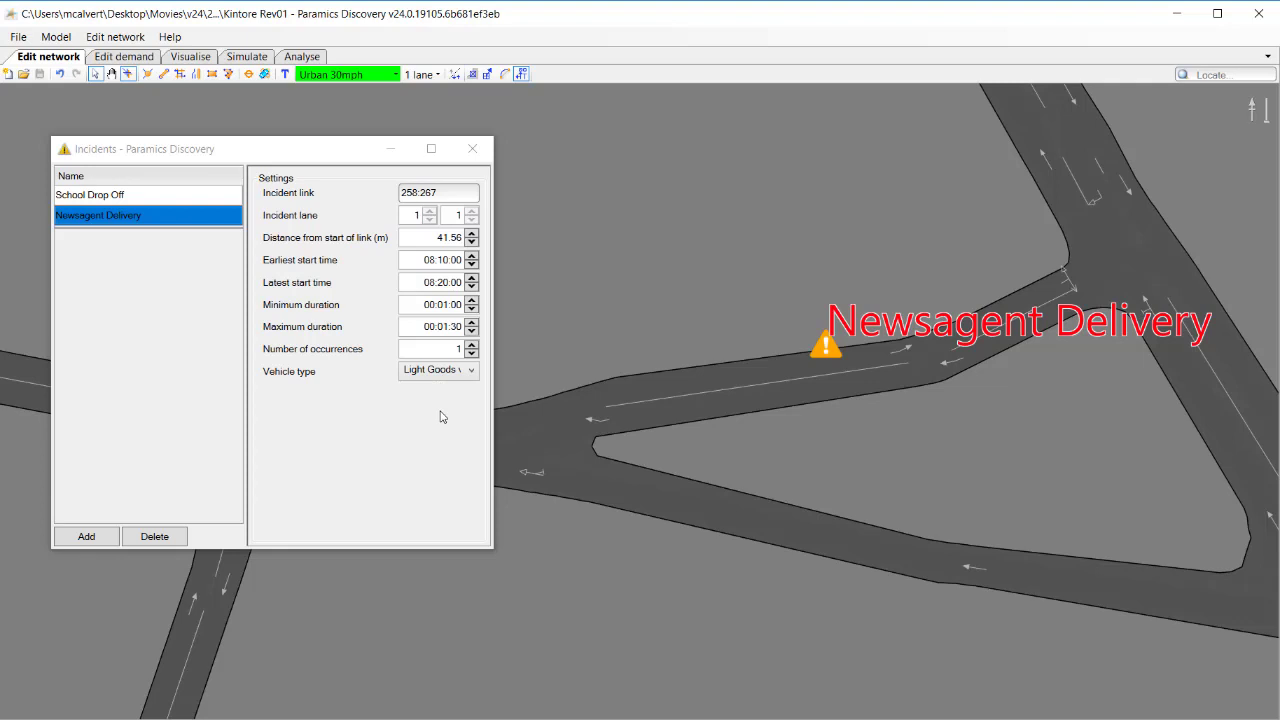
- Run the simulation in the Visualise view around Newsagent Delivery and pause it while the delivery vehicle is stopped
left_click(472, 148)
left_click(191, 57)
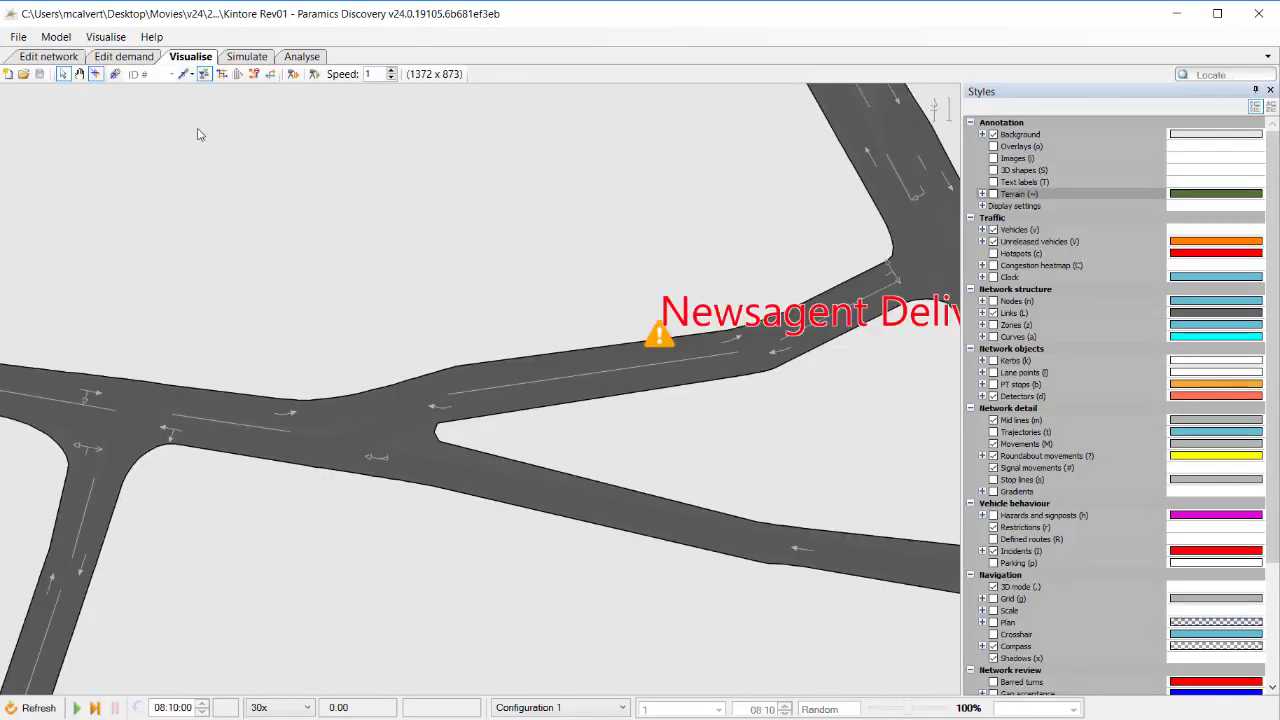
left_click_drag(724, 521, 634, 497)
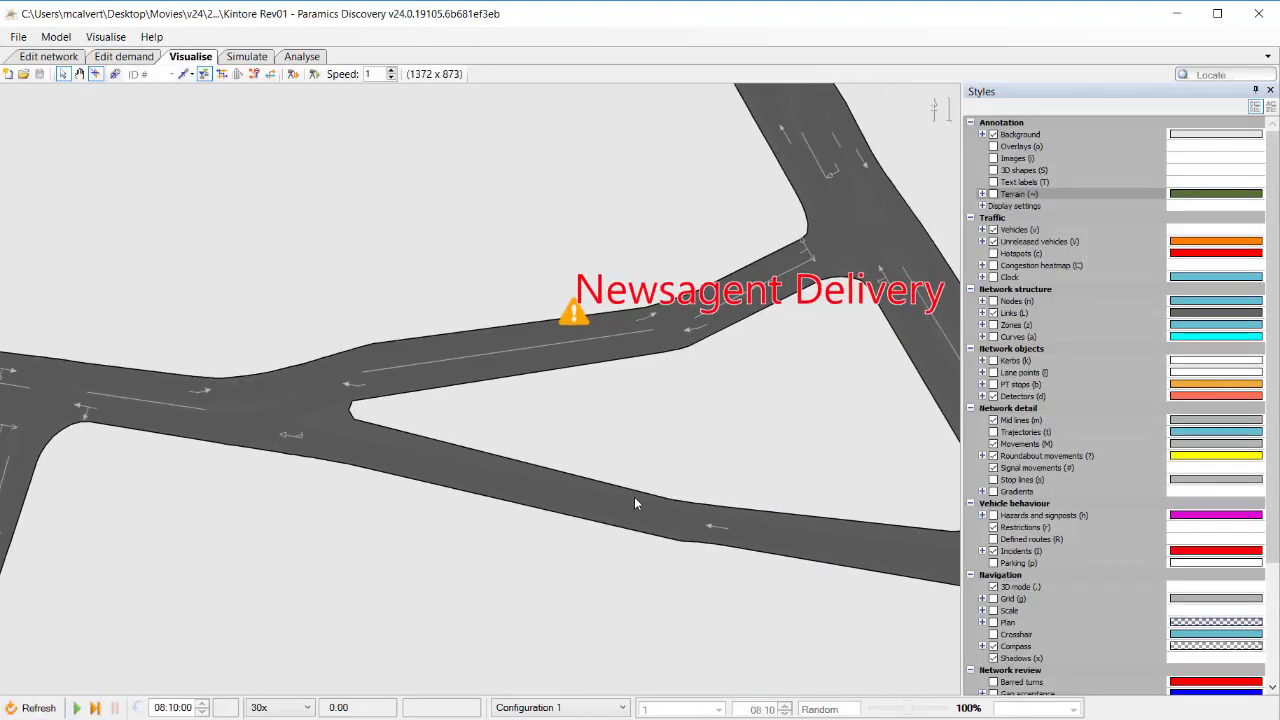
key("space")
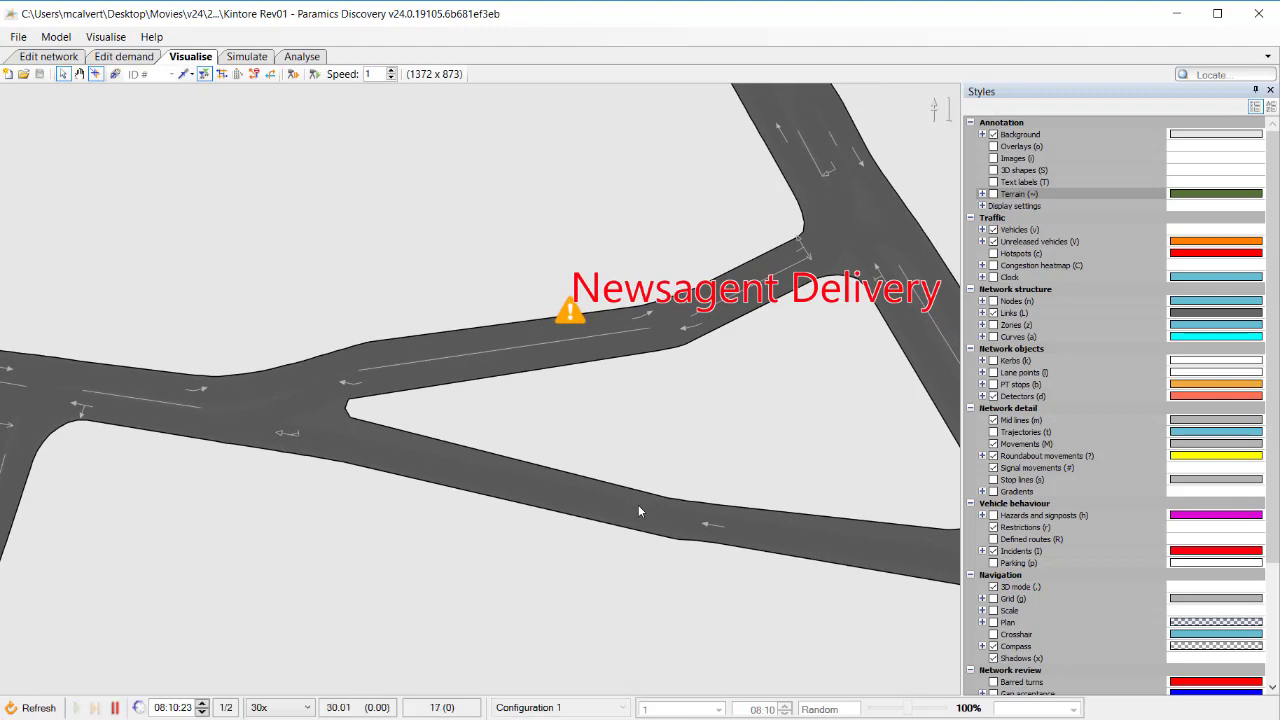
scroll(645, 527, "down", 1)
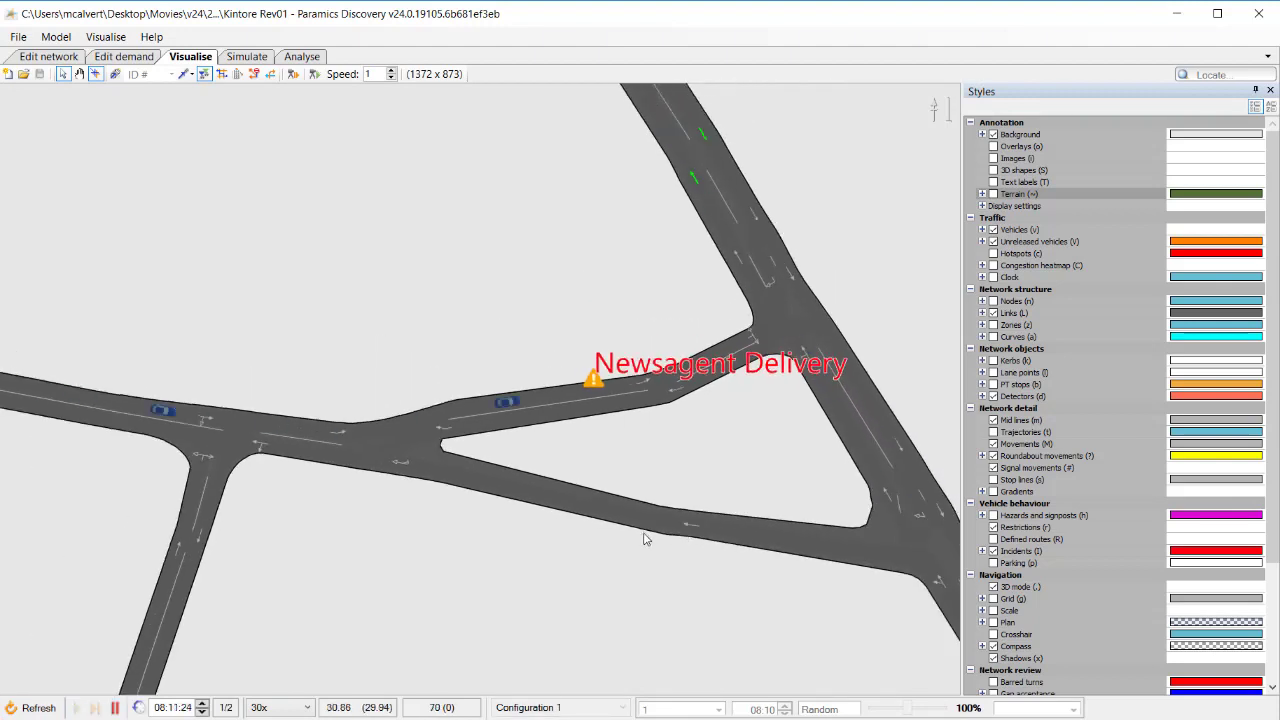
left_click_drag(740, 458, 684, 438)
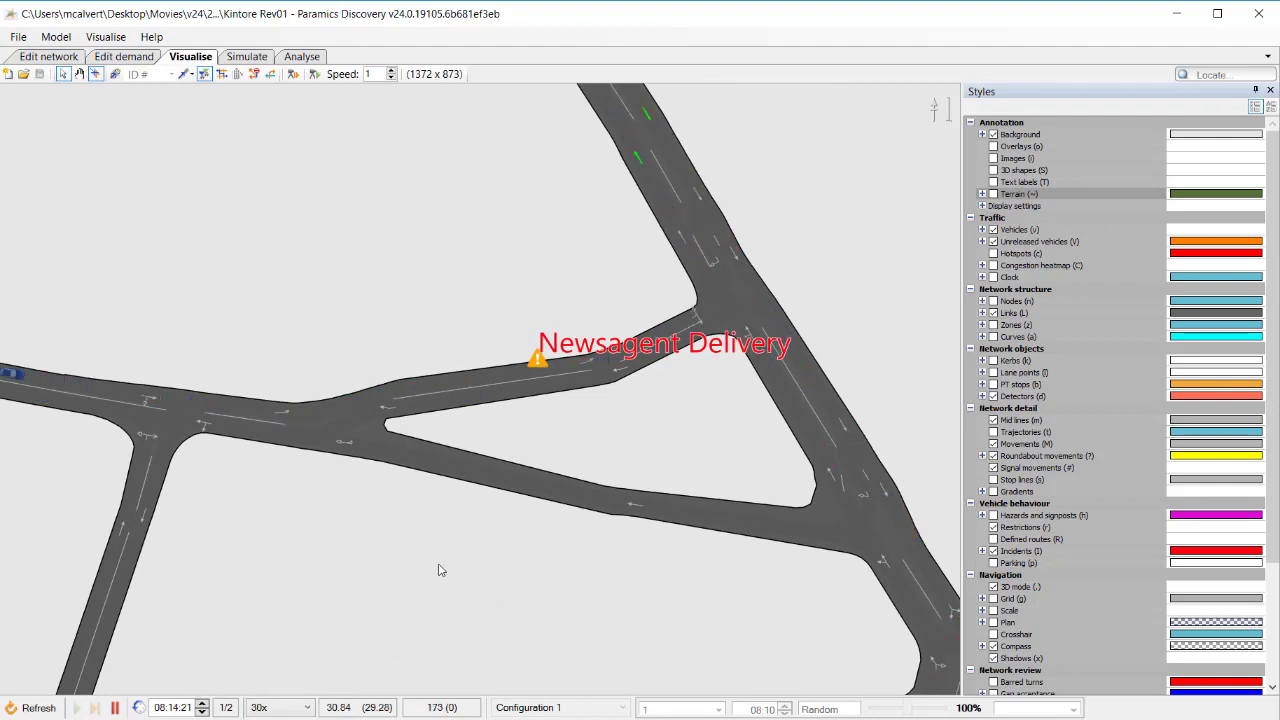
left_click_drag(490, 518, 452, 506)
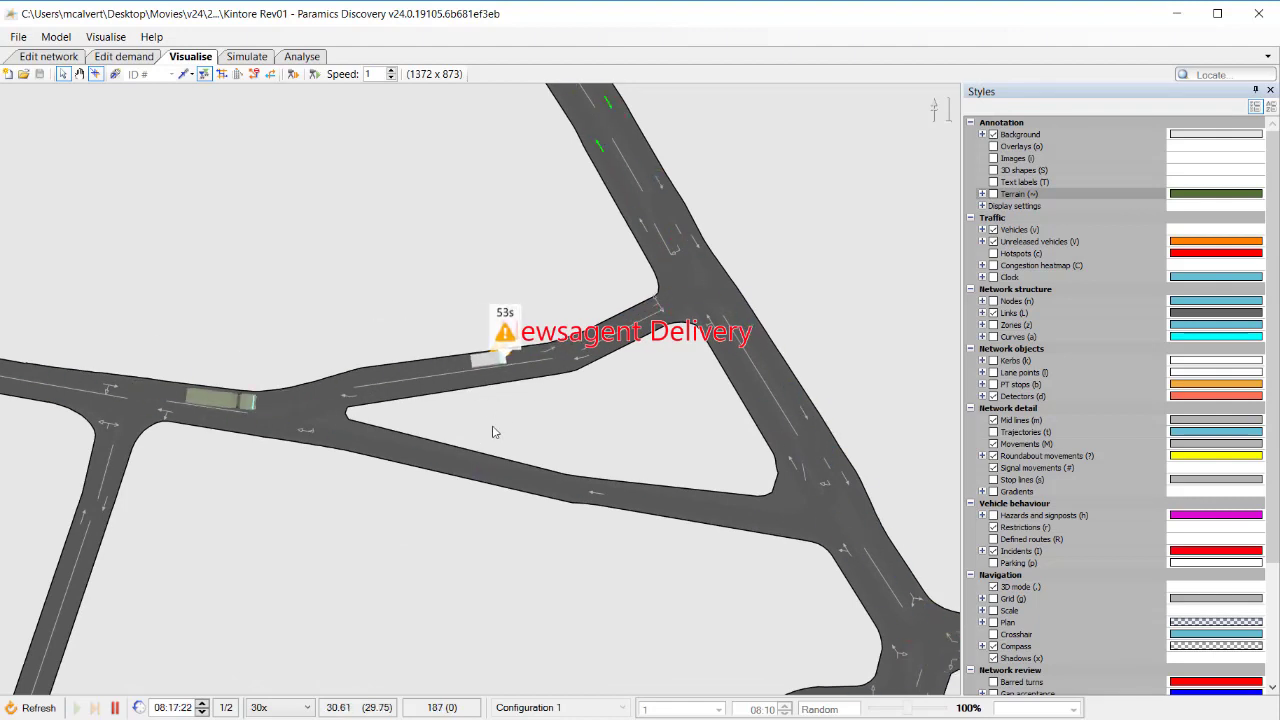
key("space")
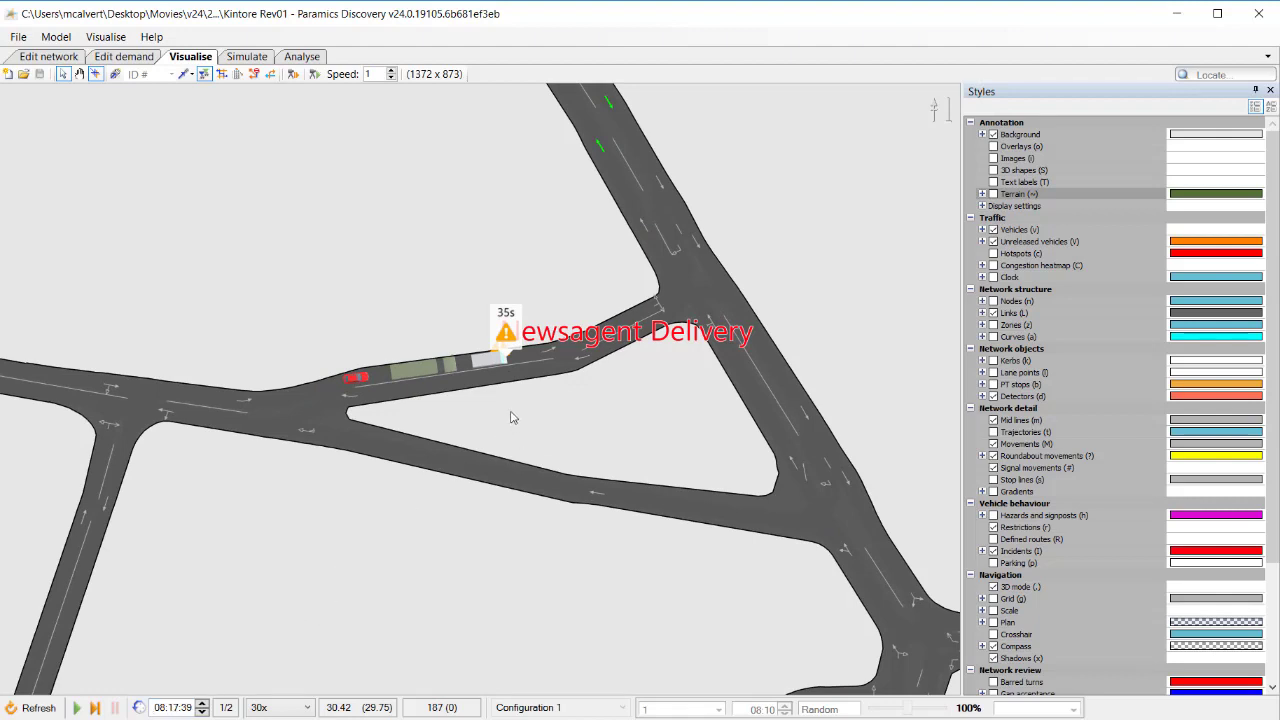
- Set the simulation speed to 10x and resume the run, keeping the Newsagent Delivery junction in view
scroll(510, 417, "up", 2)
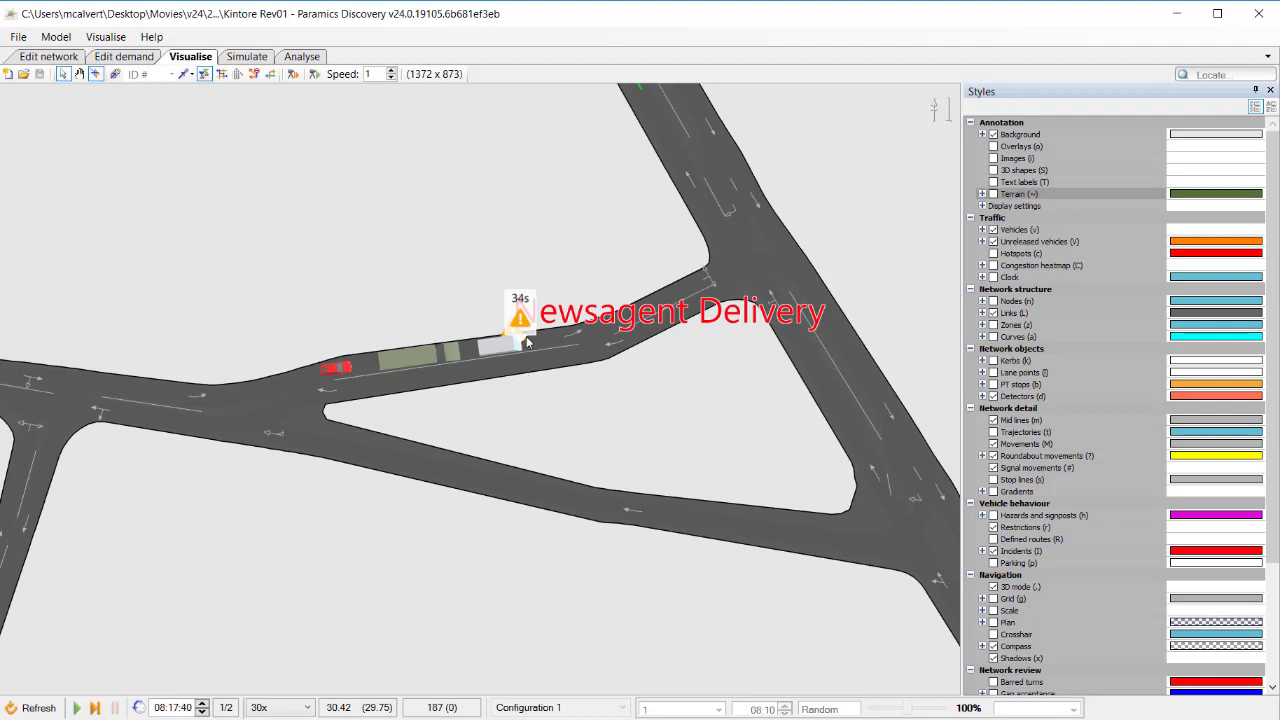
left_click_drag(525, 407, 520, 389)
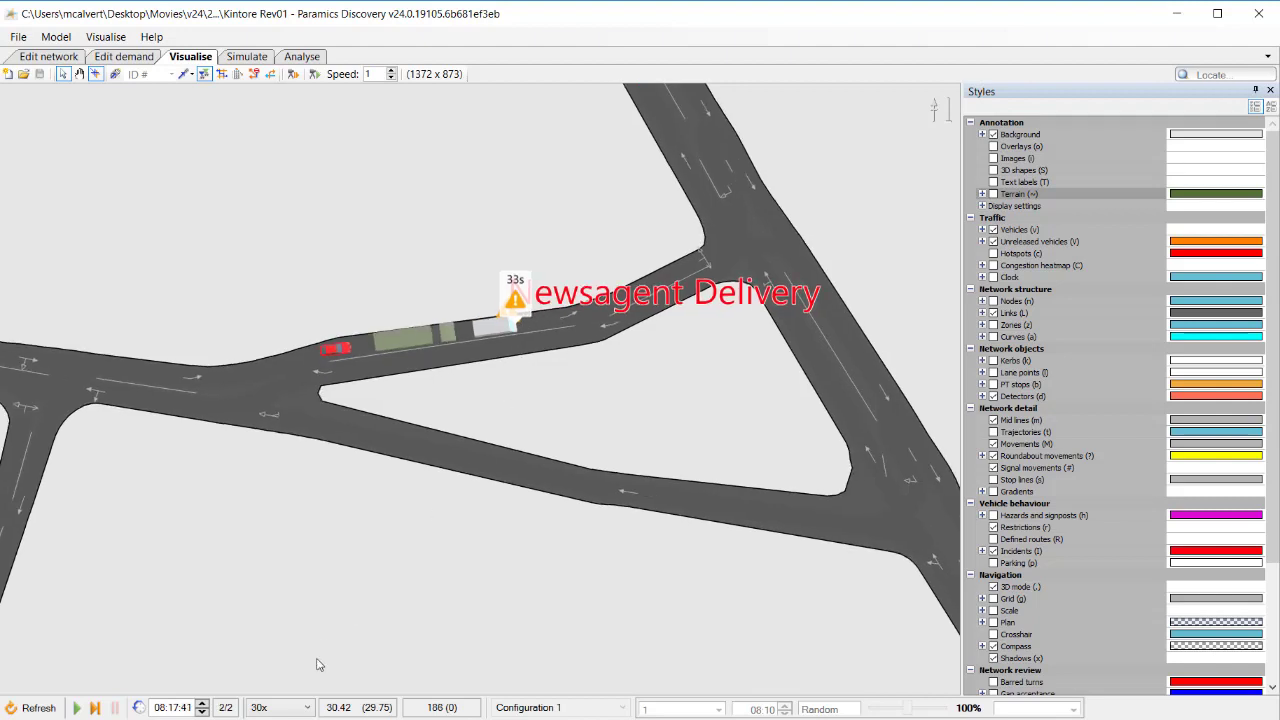
left_click(295, 710)
left_click(285, 641)
left_click_drag(480, 425, 558, 387)
scroll(558, 388, "down", 2)
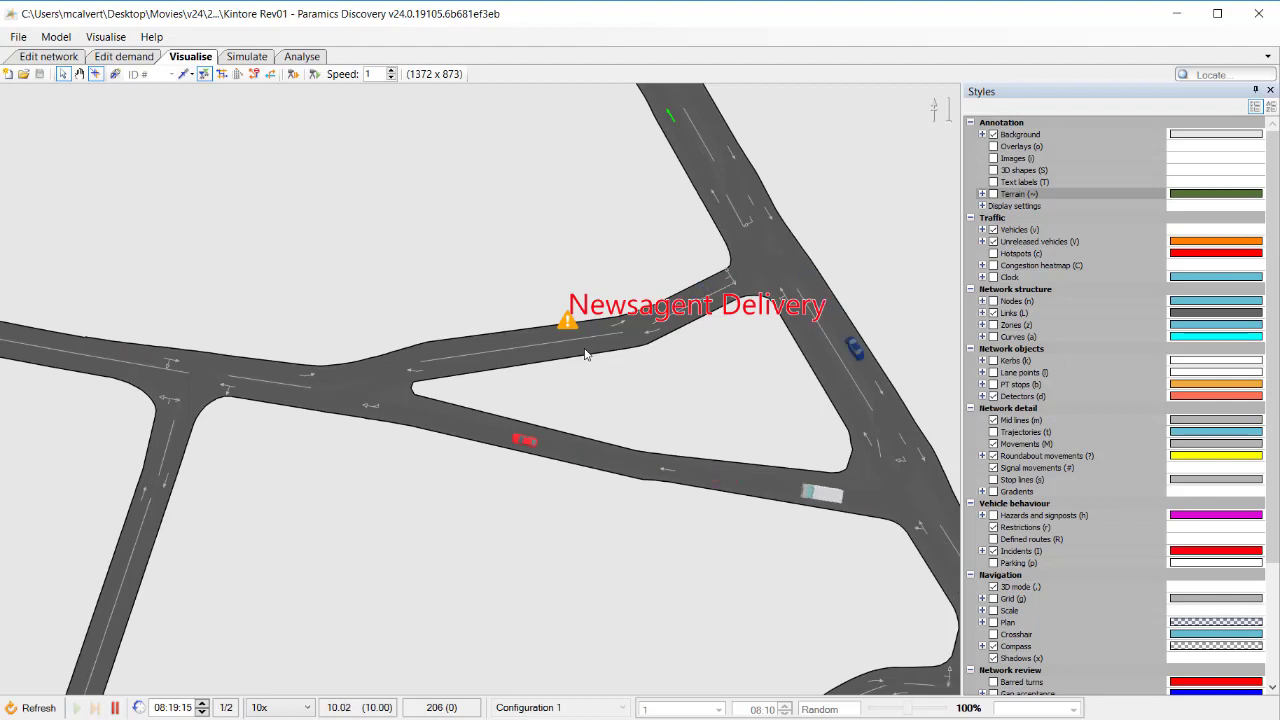
left_click_drag(609, 385, 588, 347)
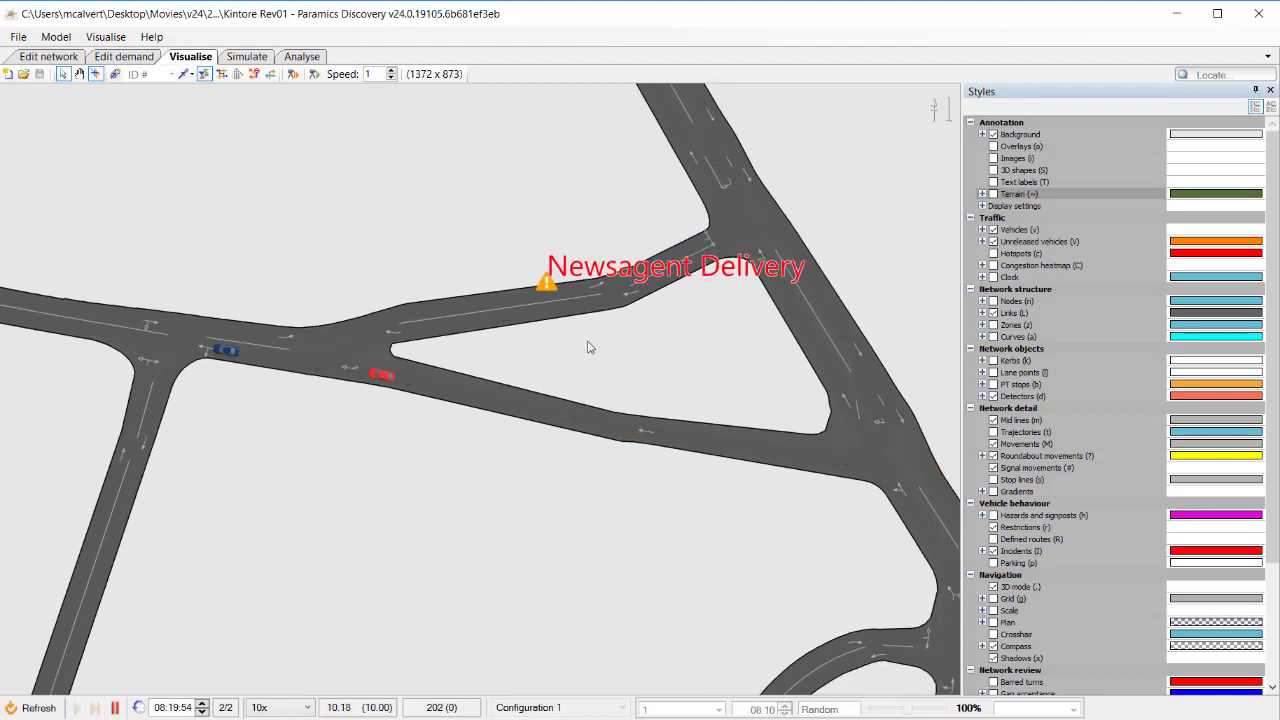
left_click_drag(600, 361, 547, 292)
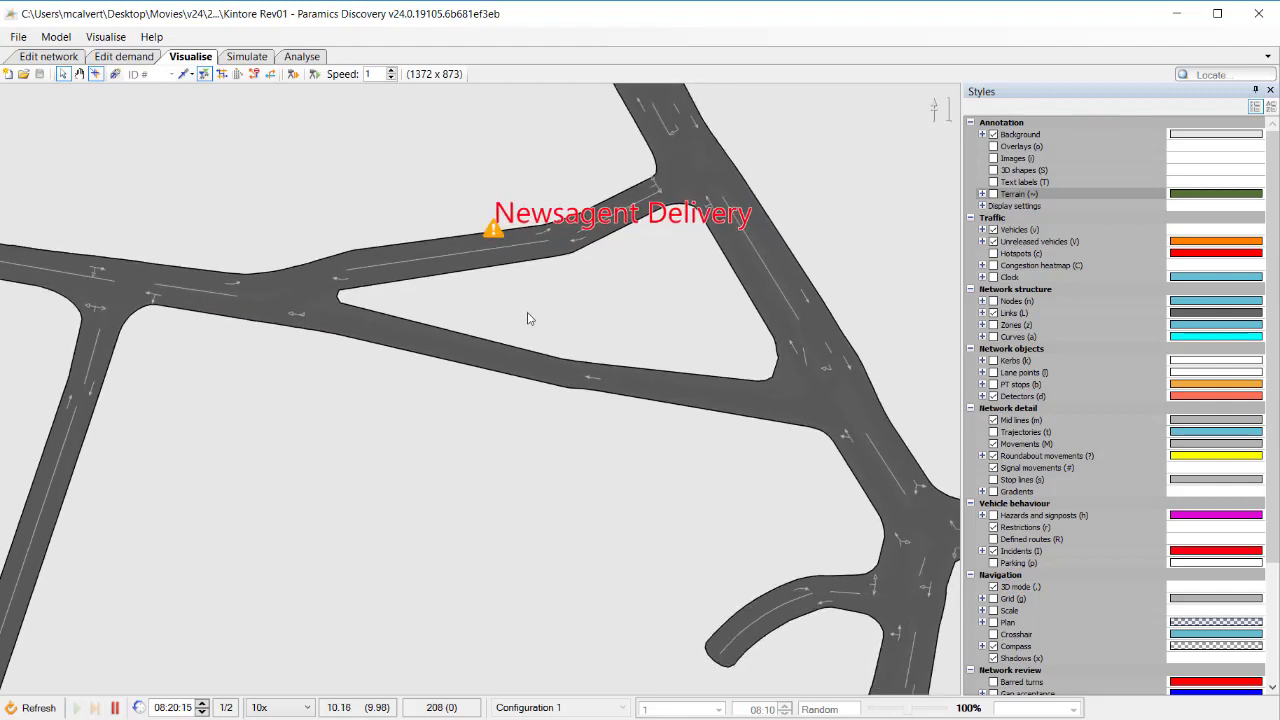
- Pause the simulation and locate the School Drop Off incident on the network in close-up
scroll(554, 326, "up", 1)
scroll(554, 328, "down", 9)
left_click_drag(566, 366, 540, 100)
left_click_drag(617, 406, 655, 87)
left_click_drag(346, 345, 517, 361)
scroll(504, 312, "up", 8)
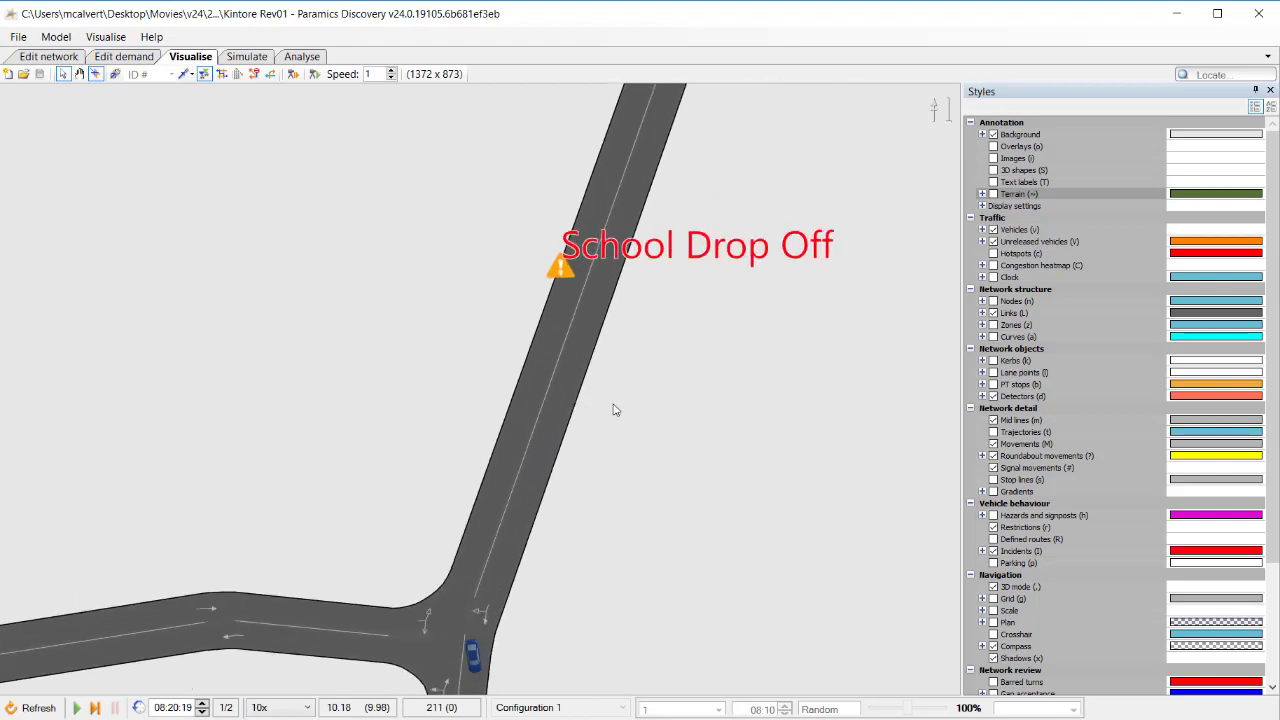
- Resume the simulation and observe vehicles stopping at School Drop Off from above and from tilted 3D viewpoints
left_click_drag(615, 410, 514, 366)
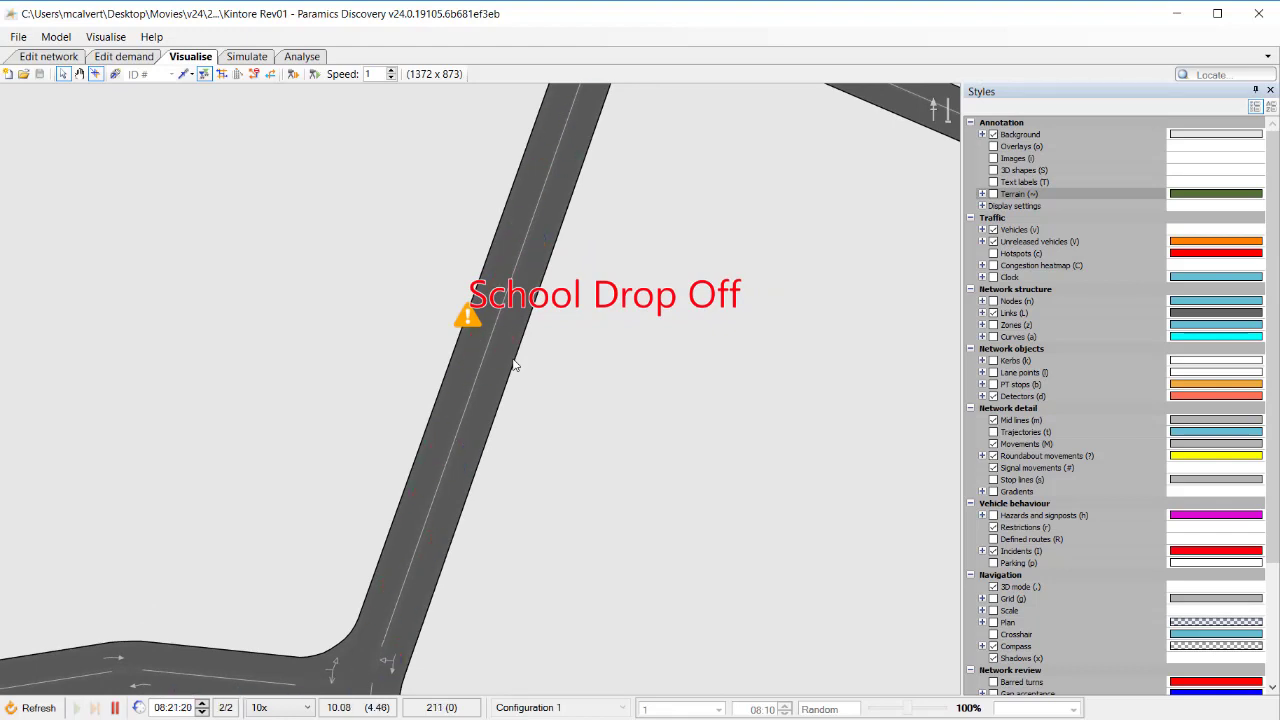
scroll(514, 366, "down", 2)
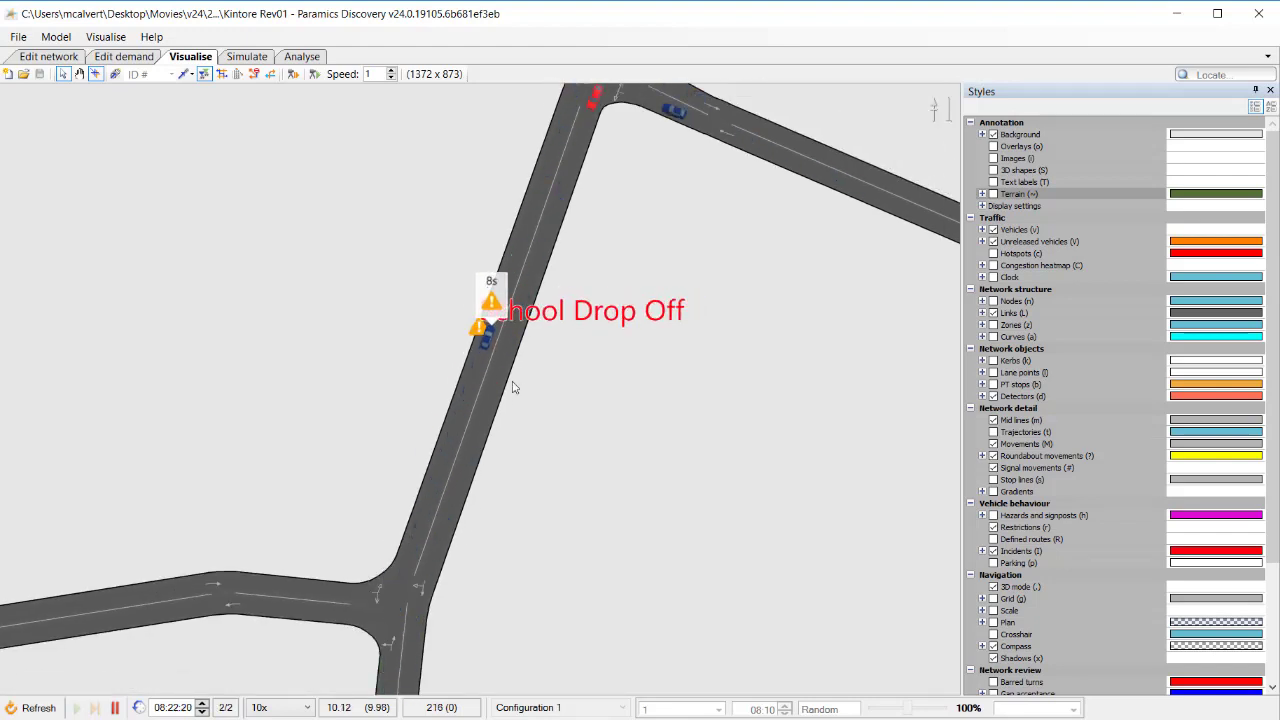
key("space")
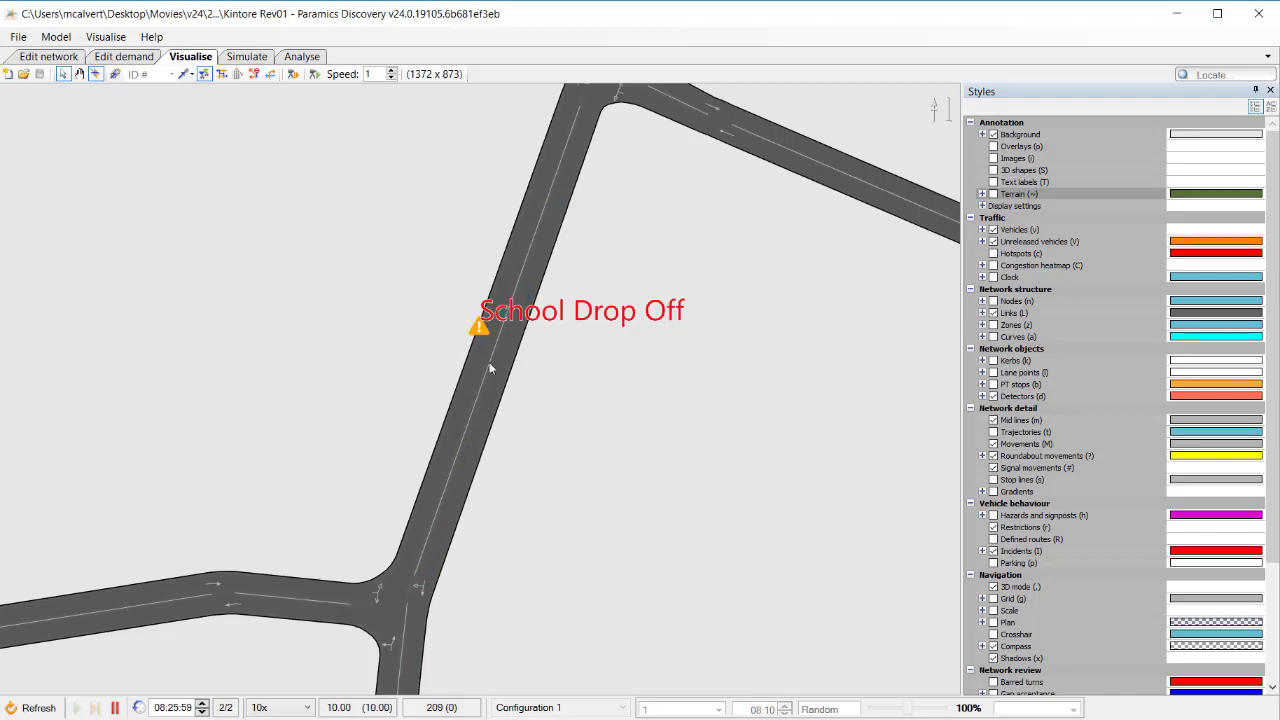
mouse_move(489, 362)
left_mouse_down()
mouse_move(514, 535)
mouse_move(421, 454)
mouse_move(514, 397)
mouse_move(343, 403)
mouse_move(603, 437)
mouse_move(448, 461)
mouse_move(529, 486)
mouse_move(578, 468)
left_mouse_up()
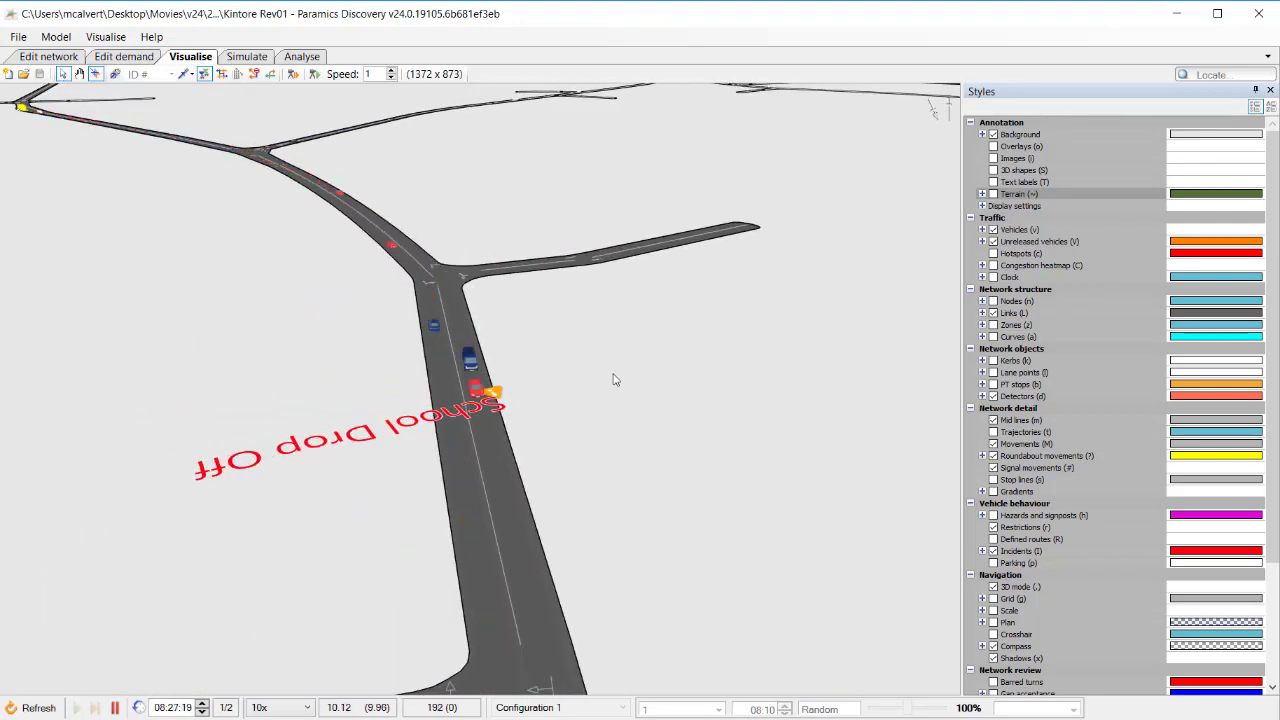
left_click_drag(600, 428, 668, 421)
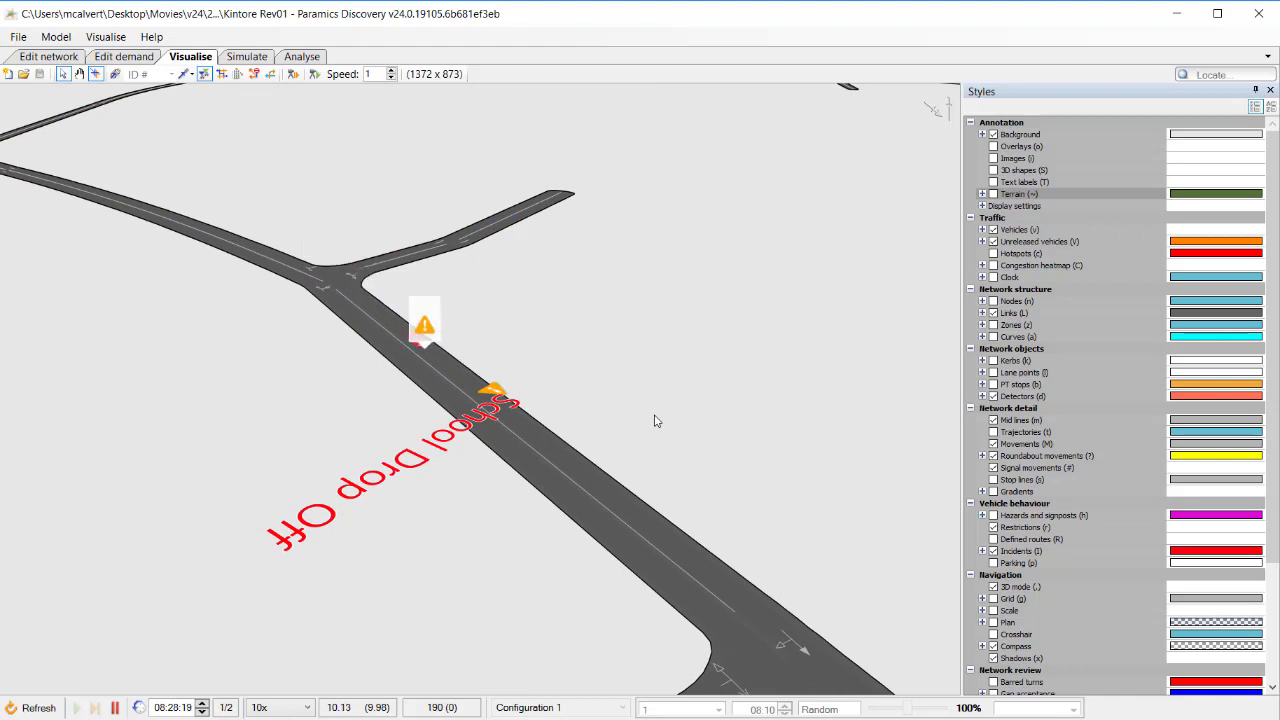
left_click_drag(492, 471, 585, 475)
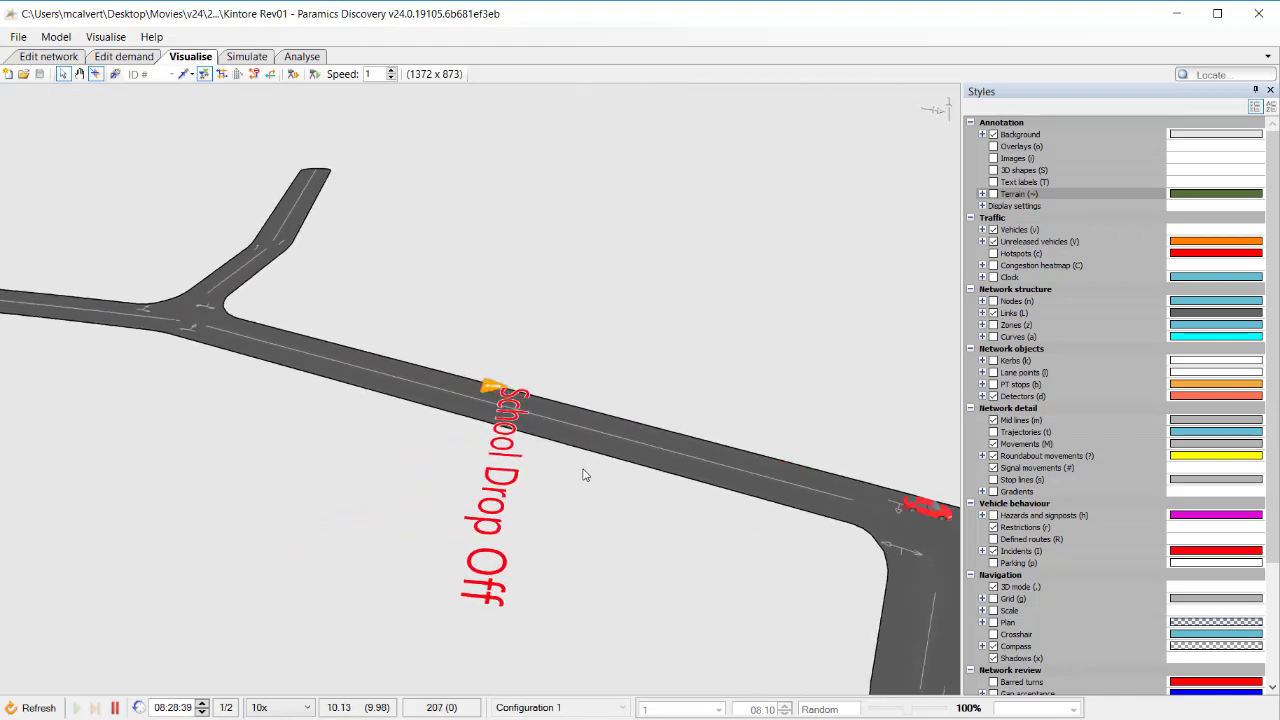